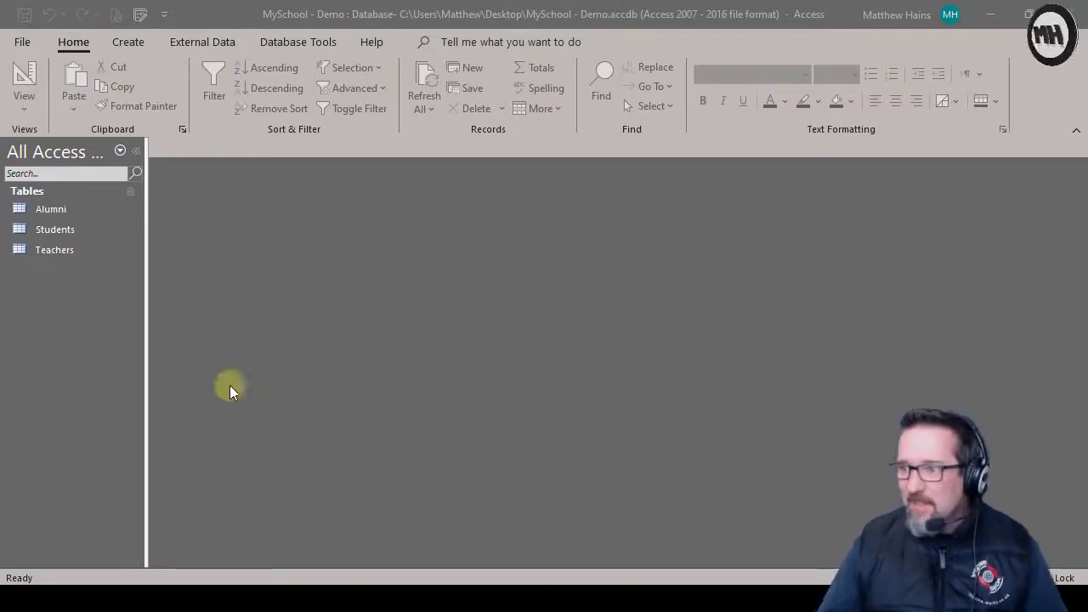
Start the Form Wizard on the Alumni table and add every field from BirthDate through Username, leaving out ID, Surname and Name
click(128, 41)
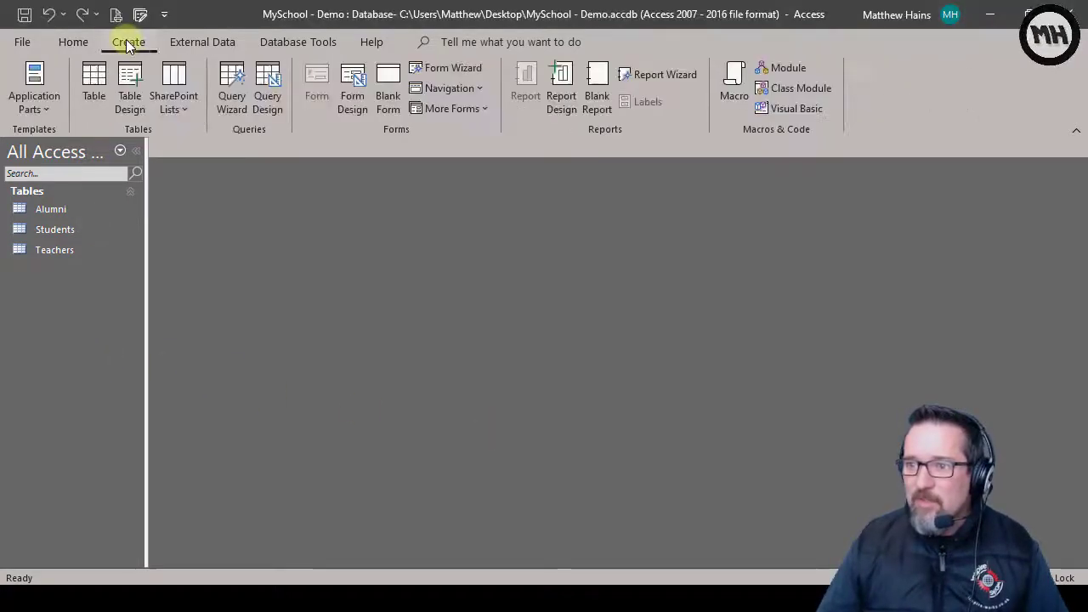
click(445, 69)
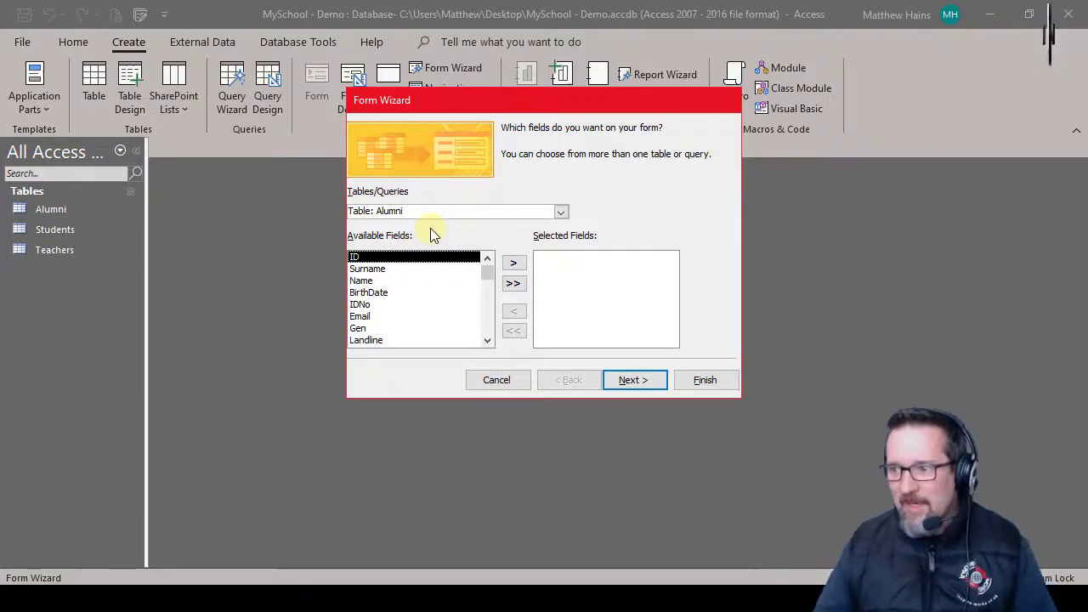
click(425, 292)
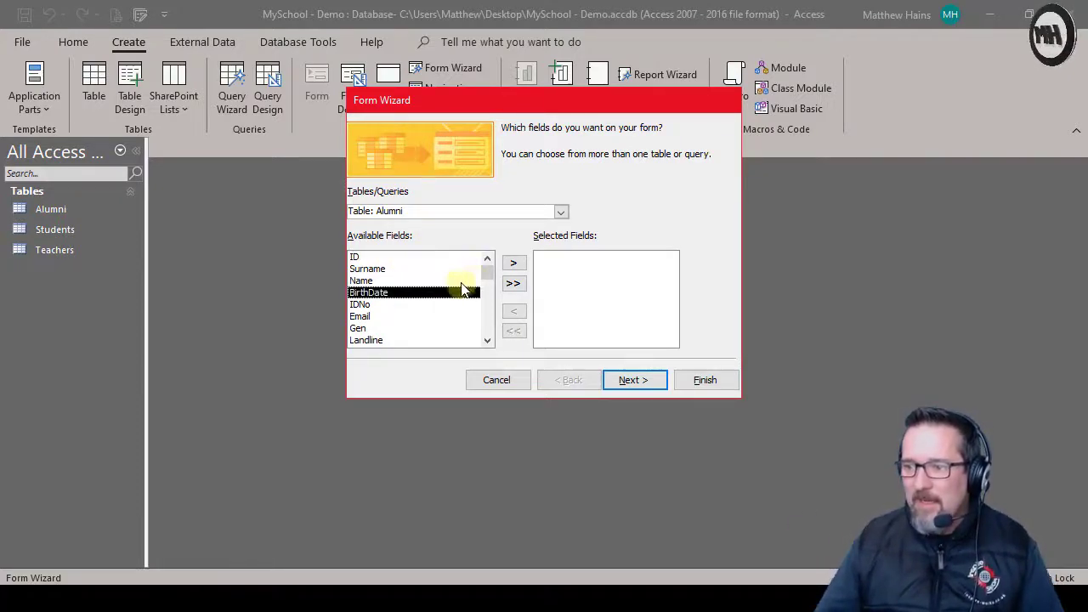
click(514, 264)
click(514, 263)
click(514, 264)
click(514, 264)
click(514, 263)
click(513, 264)
click(514, 263)
click(514, 264)
click(513, 263)
click(514, 264)
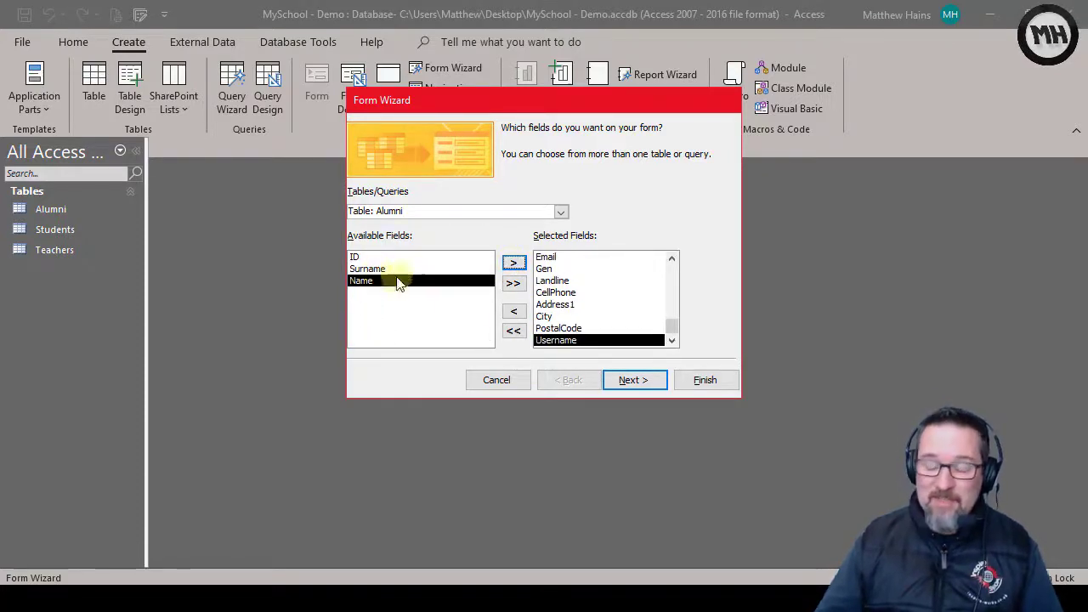
Keep the Columnar layout, title the form Alumni Data Capture, and finish the wizard with the form opened for viewing
click(634, 386)
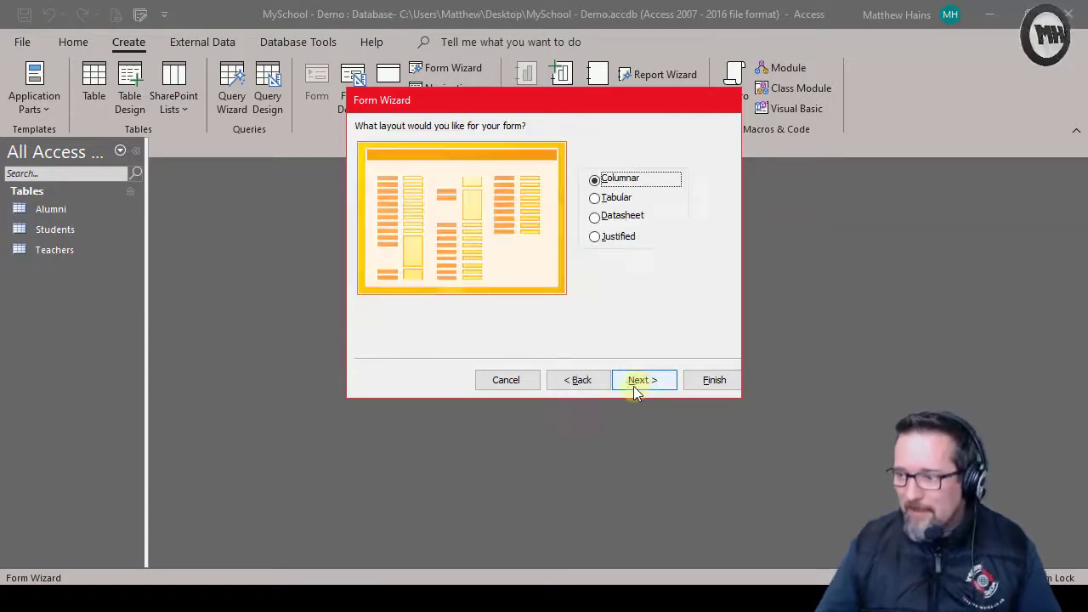
click(636, 386)
click(586, 151)
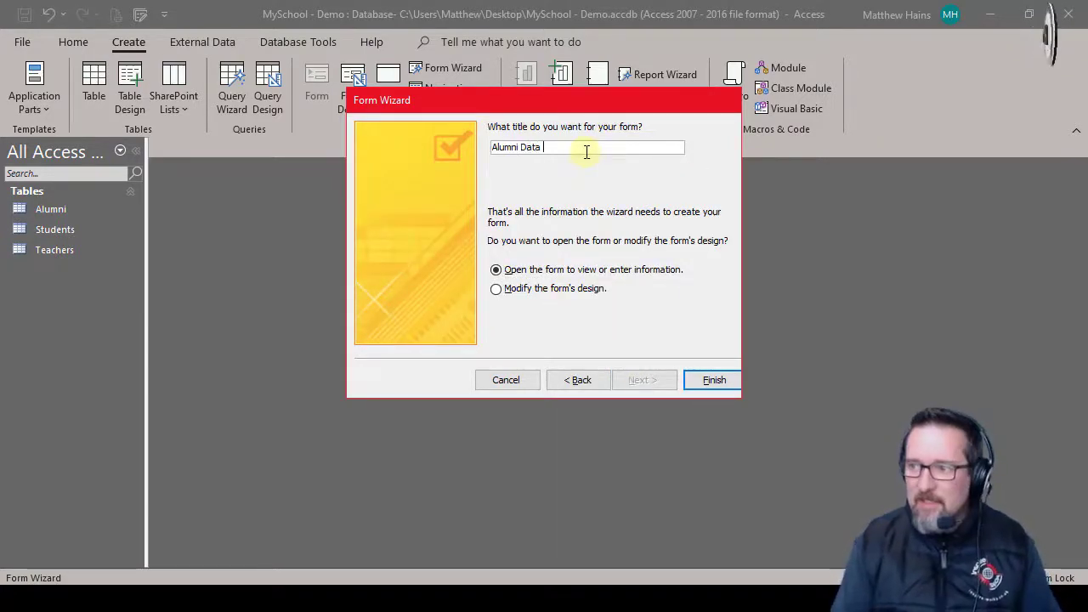
text(Data Capture)
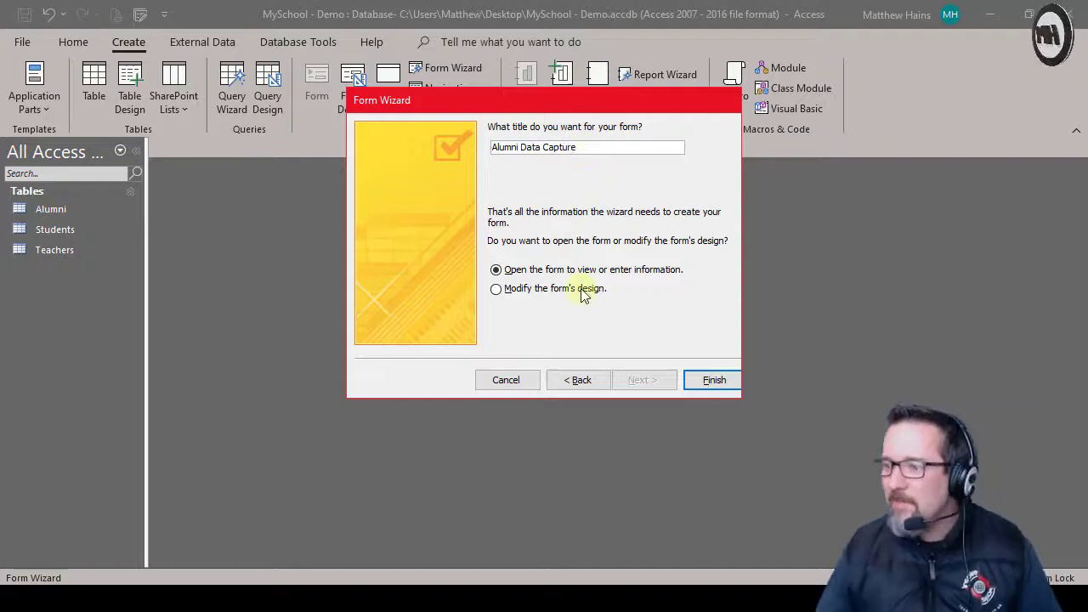
click(731, 383)
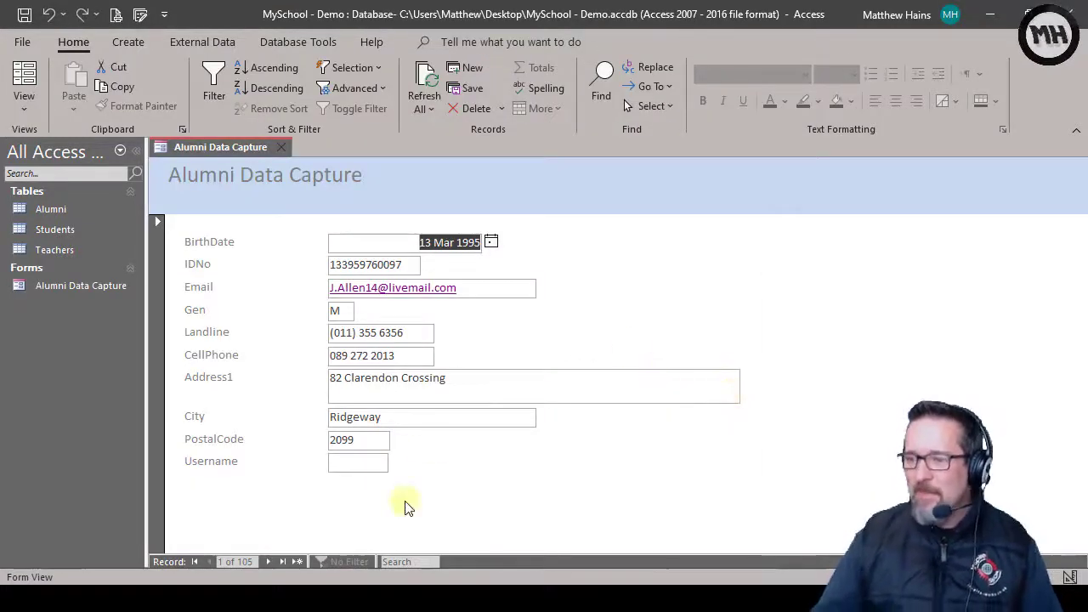
In Layout View, close the property sheet and narrow the Address1 text box to about the width of the Email box
click(24, 74)
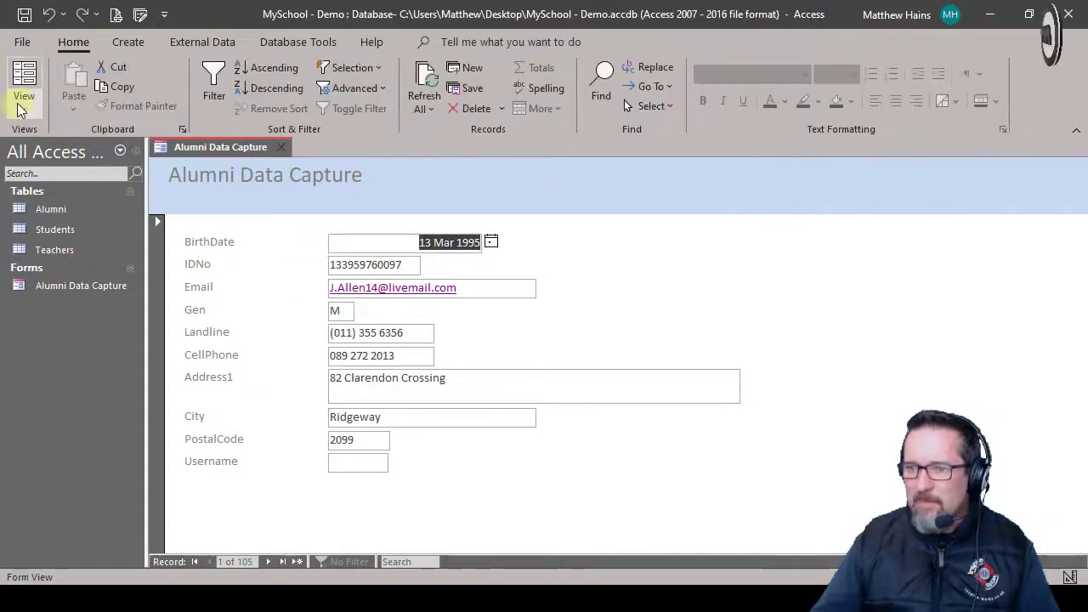
click(24, 100)
click(54, 192)
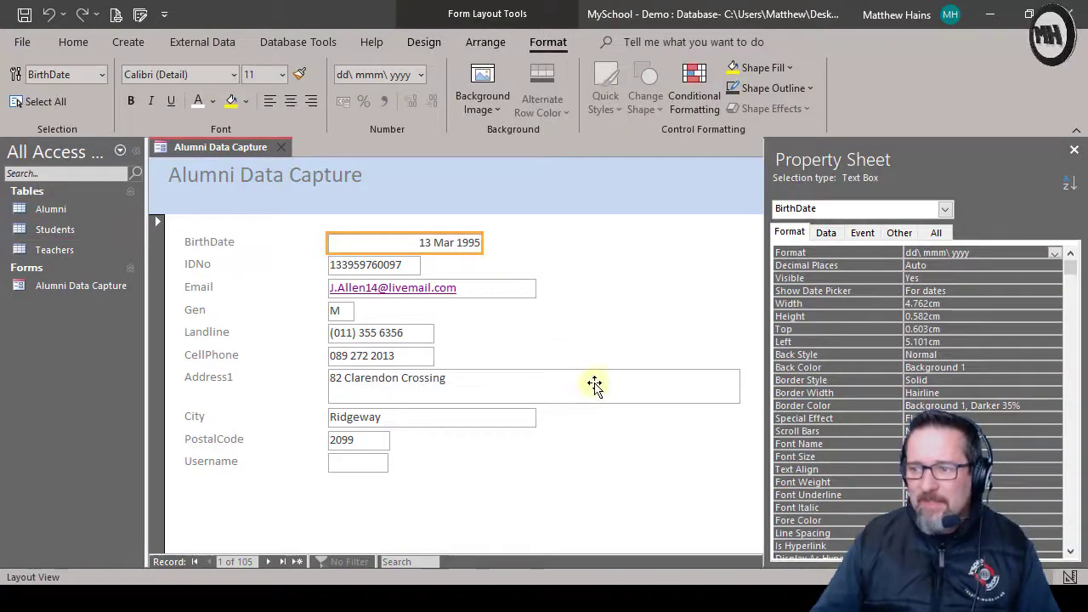
click(595, 387)
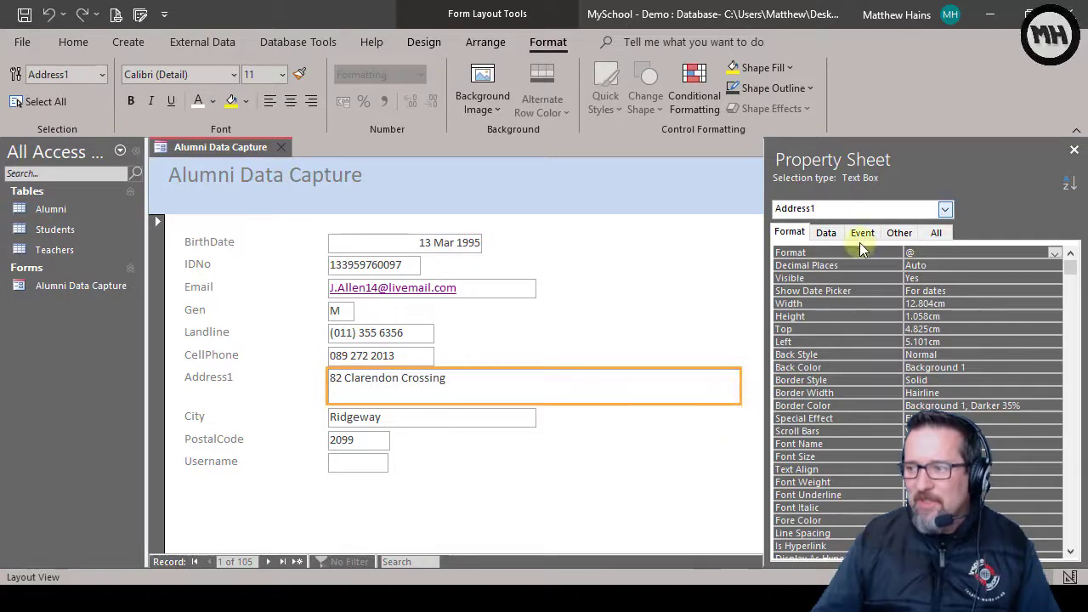
click(1075, 151)
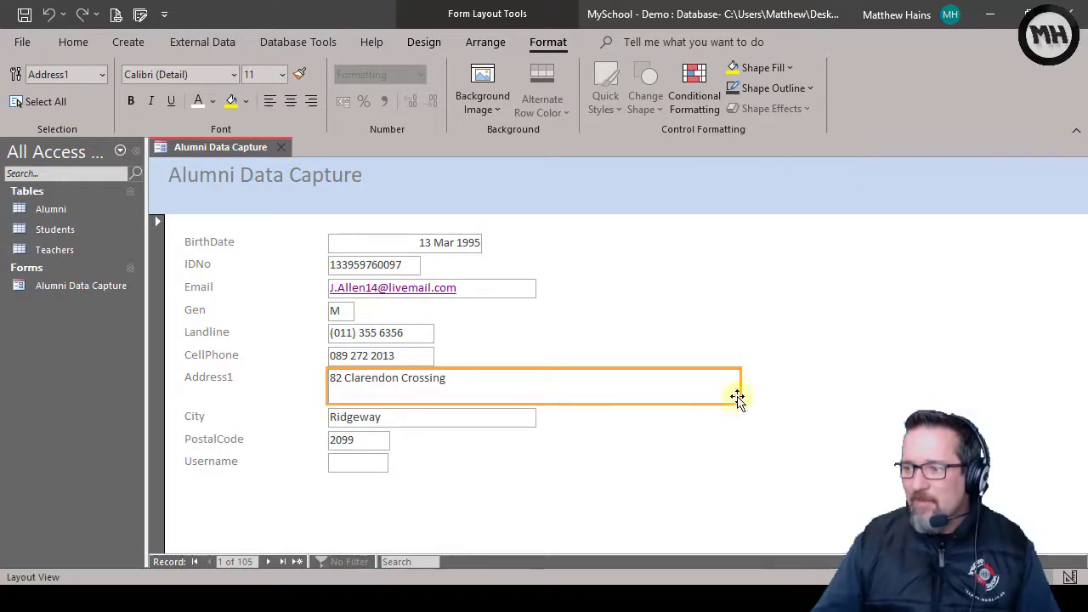
drag(743, 392, 539, 387)
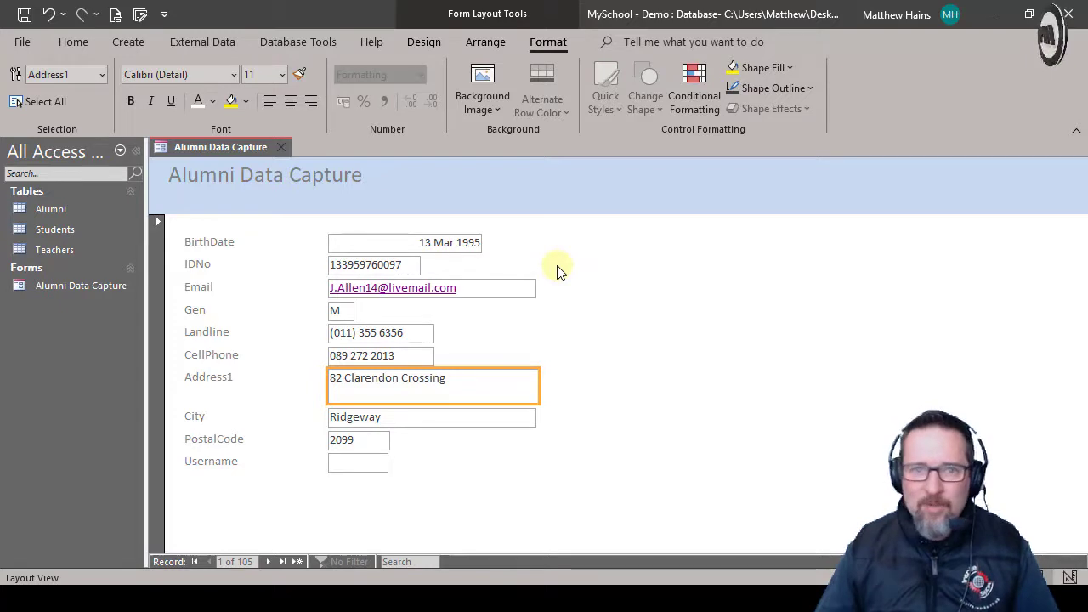
Switch the form to Design View, hide the grid, and widen the form area to about 17 cm
click(73, 42)
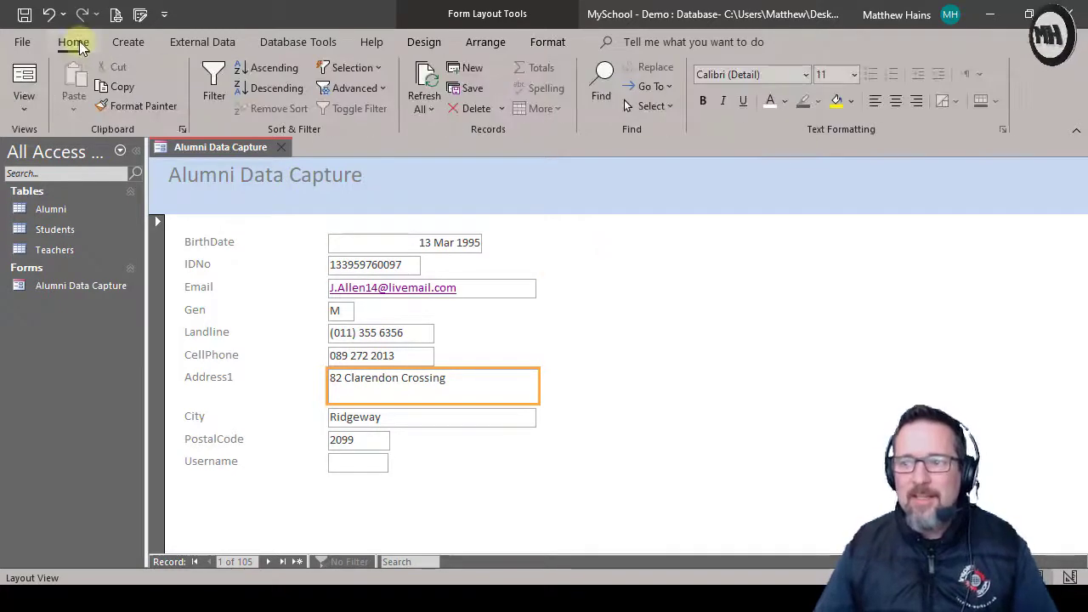
click(36, 106)
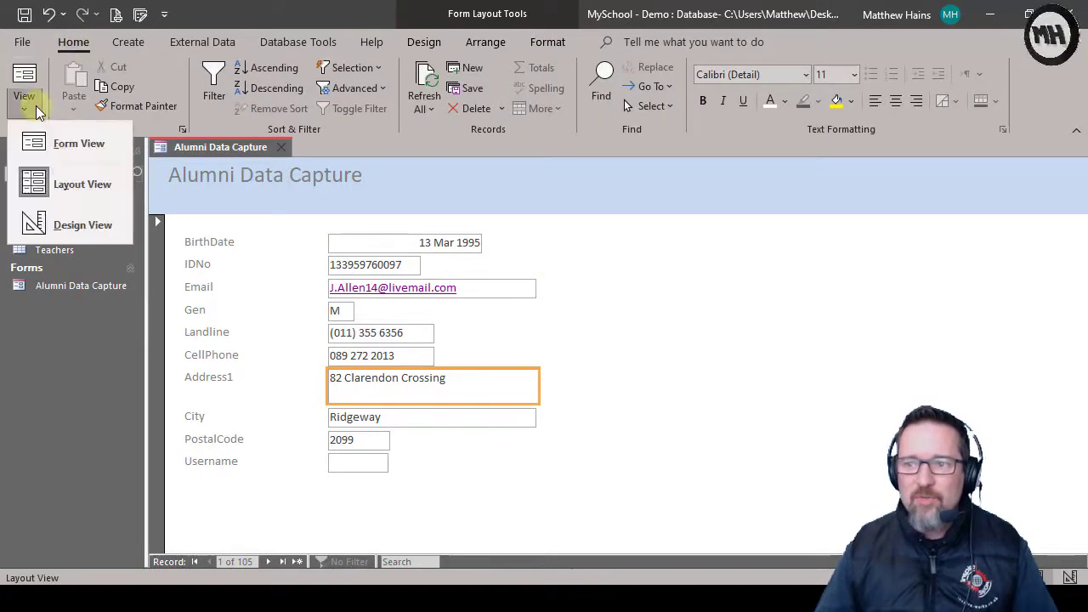
click(75, 228)
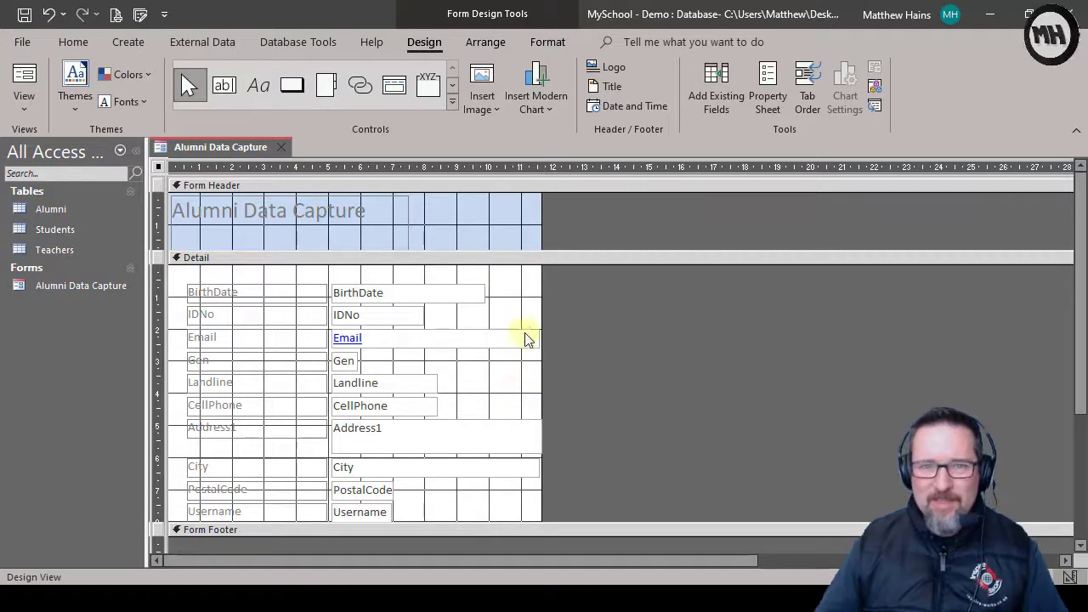
right_click(523, 279)
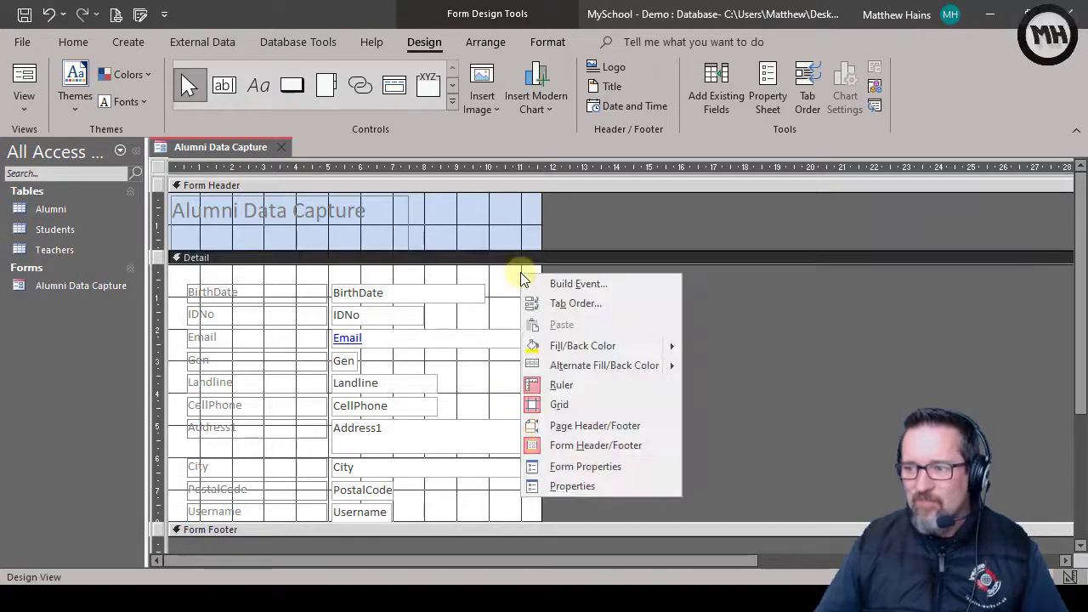
click(563, 408)
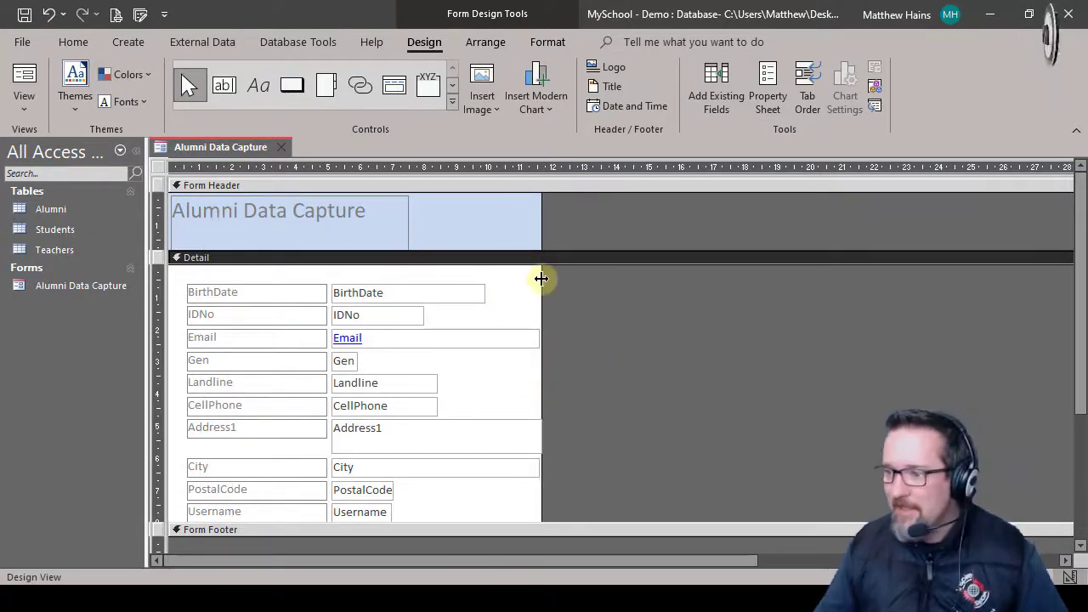
drag(542, 276, 685, 295)
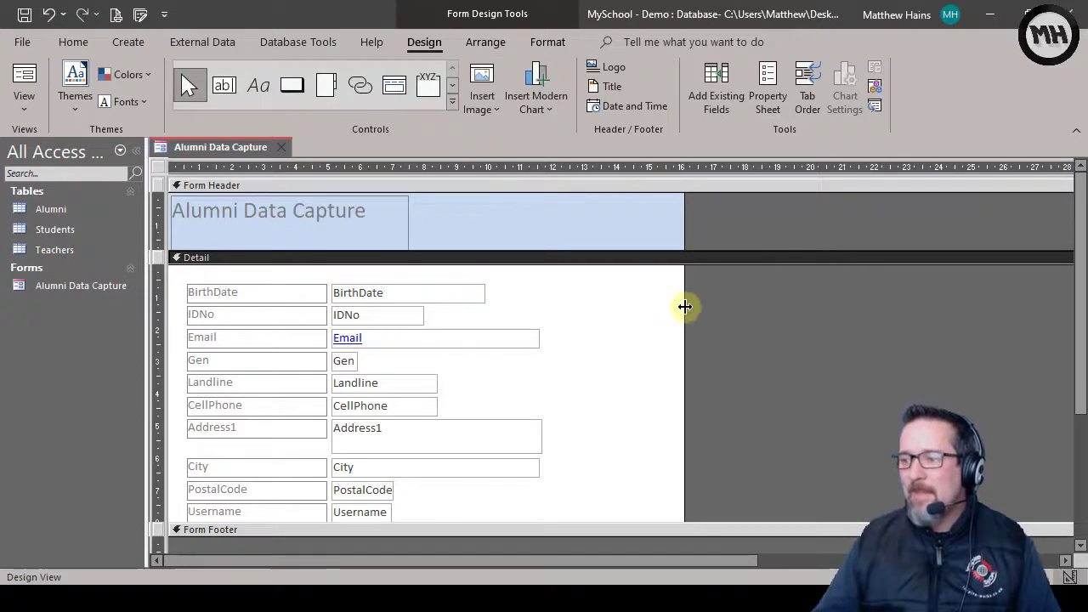
drag(687, 304, 716, 306)
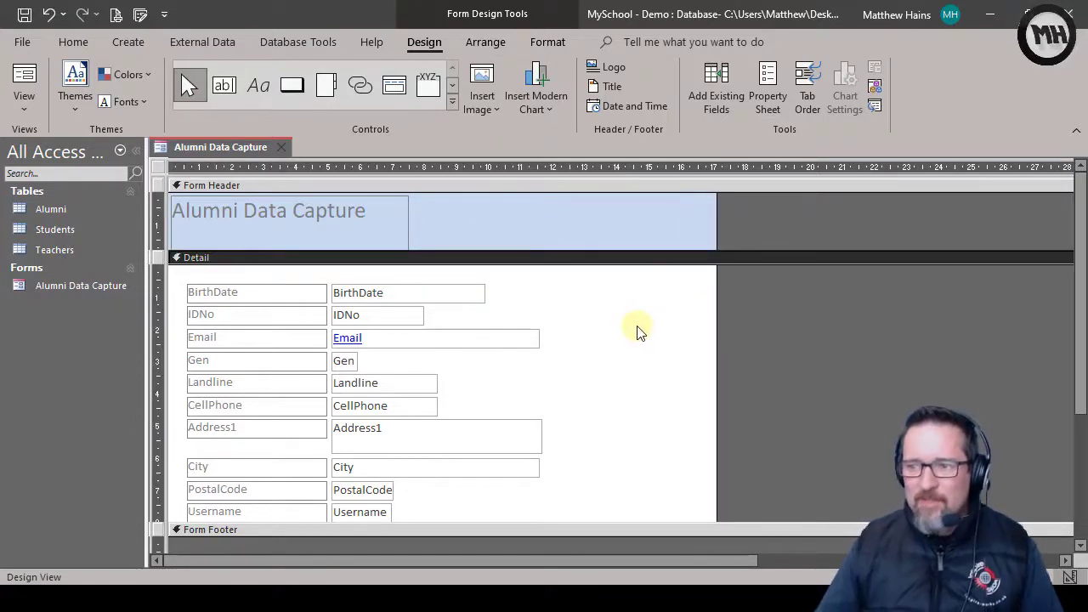
Try moving the BirthDate label to the right, and undo the move
click(276, 296)
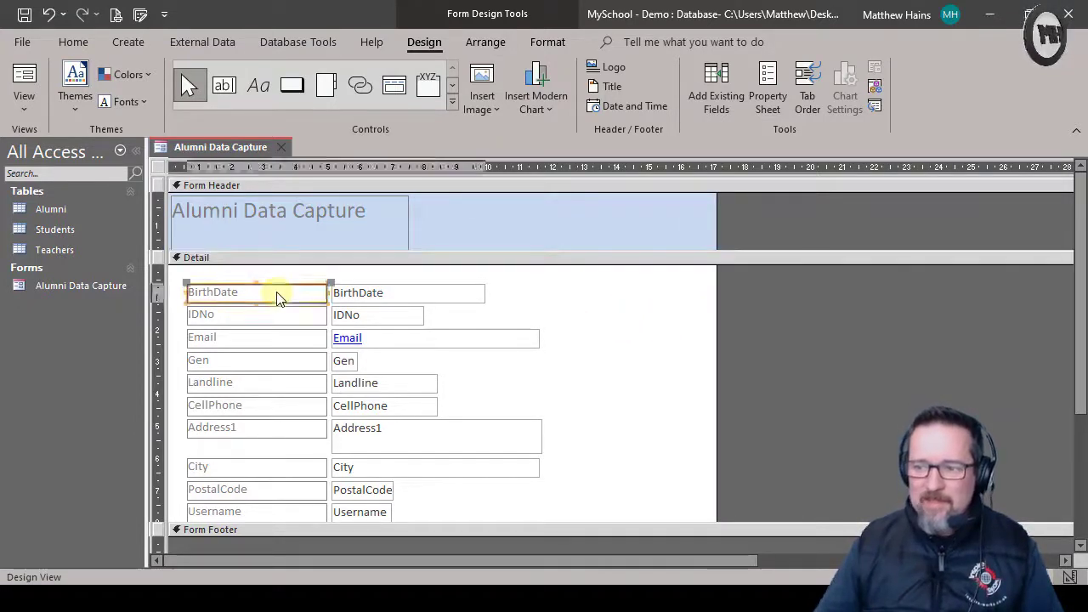
drag(245, 287, 423, 283)
key(ctrl+z)
key(ctrl+z)
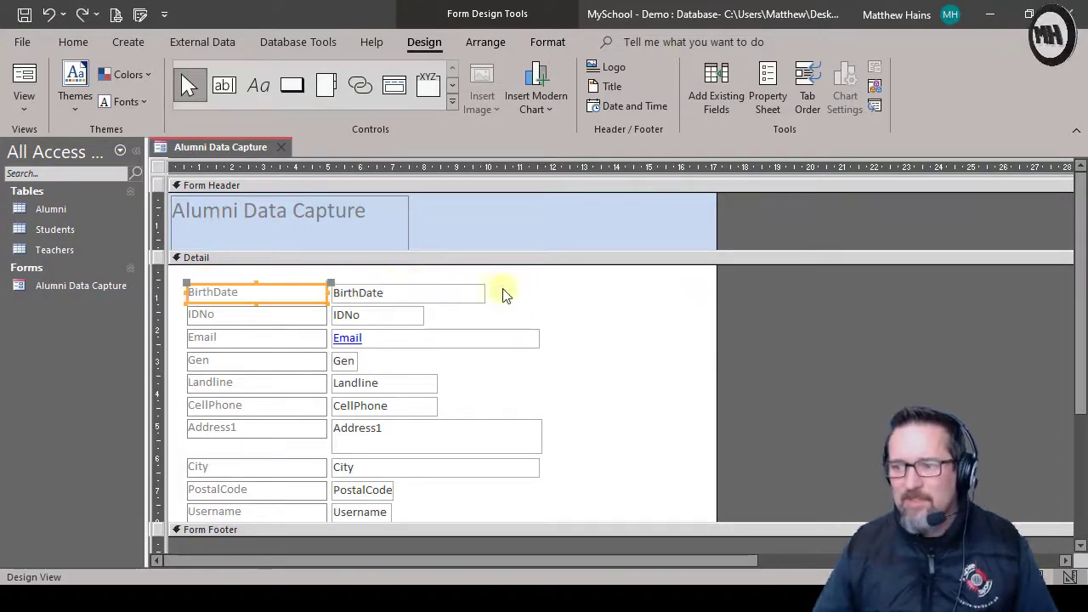
click(529, 295)
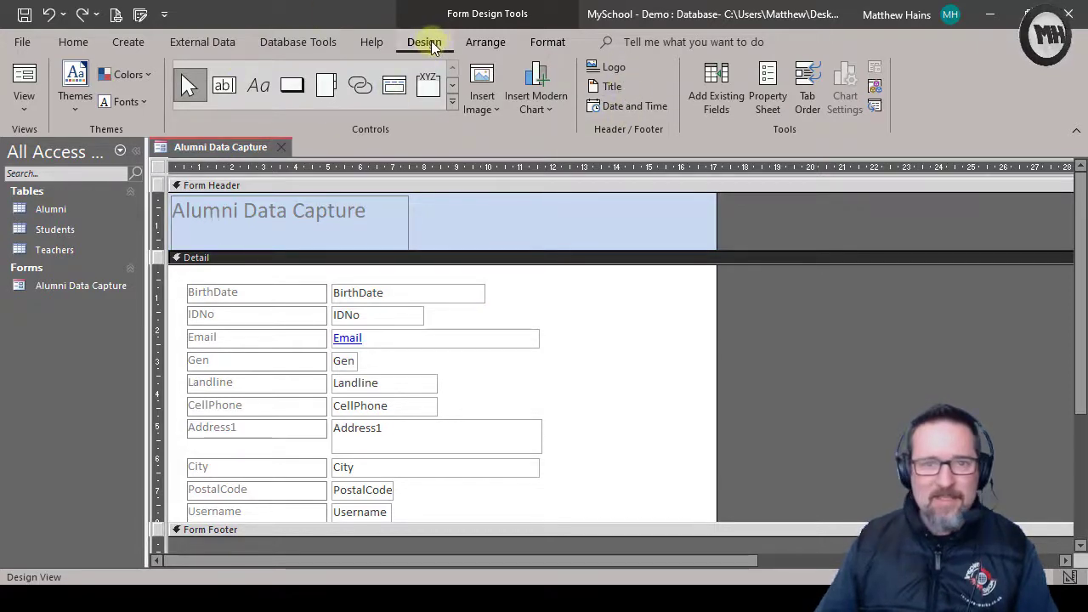
Open the list of existing fields and compare the current record source's fields with the all-tables view, leaving all tables shown
click(730, 113)
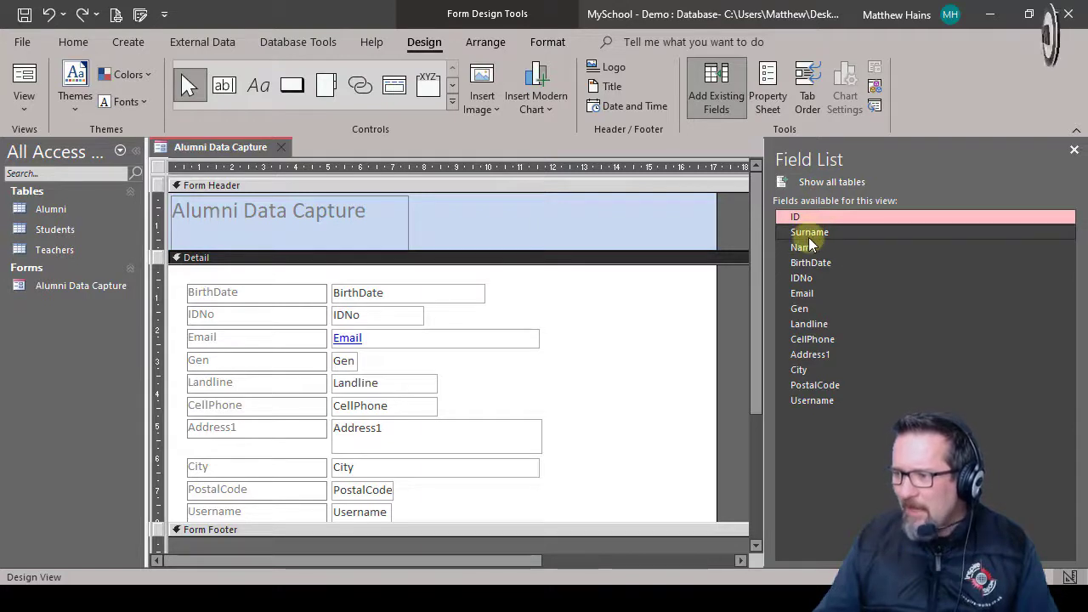
click(829, 182)
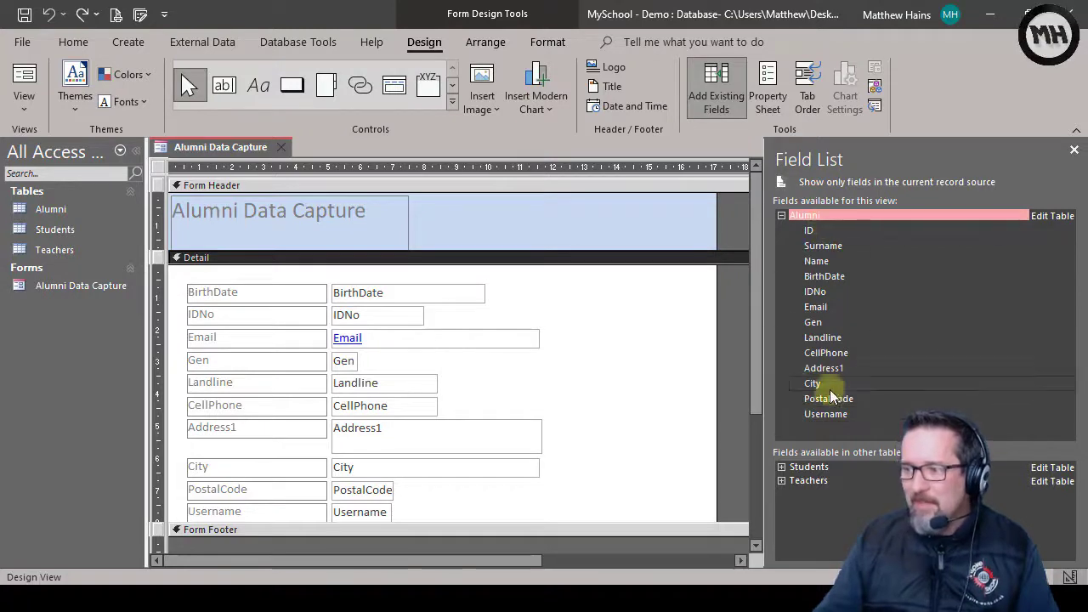
click(781, 216)
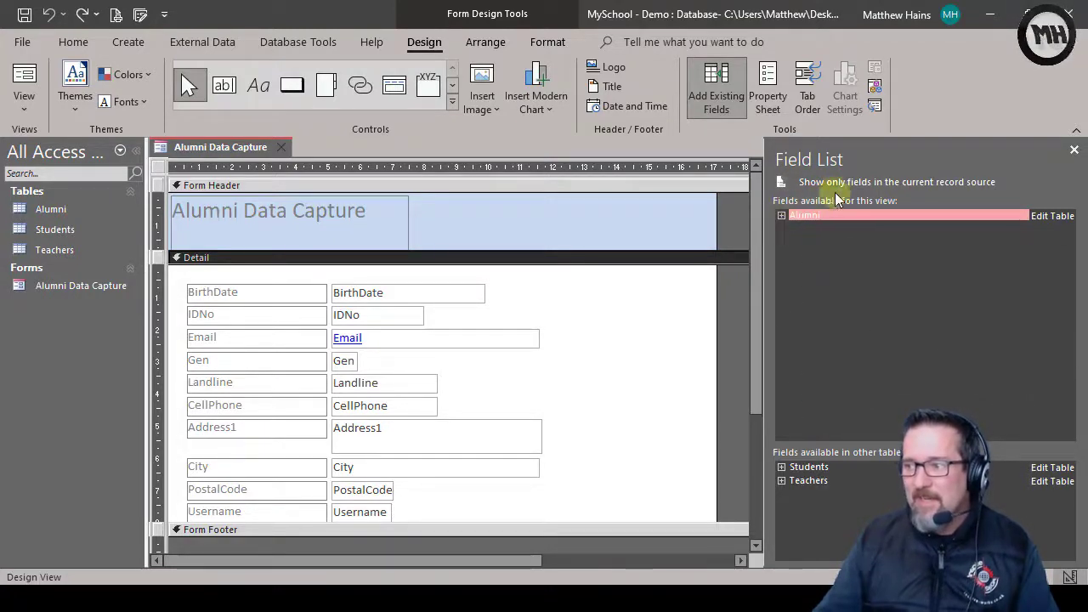
click(884, 191)
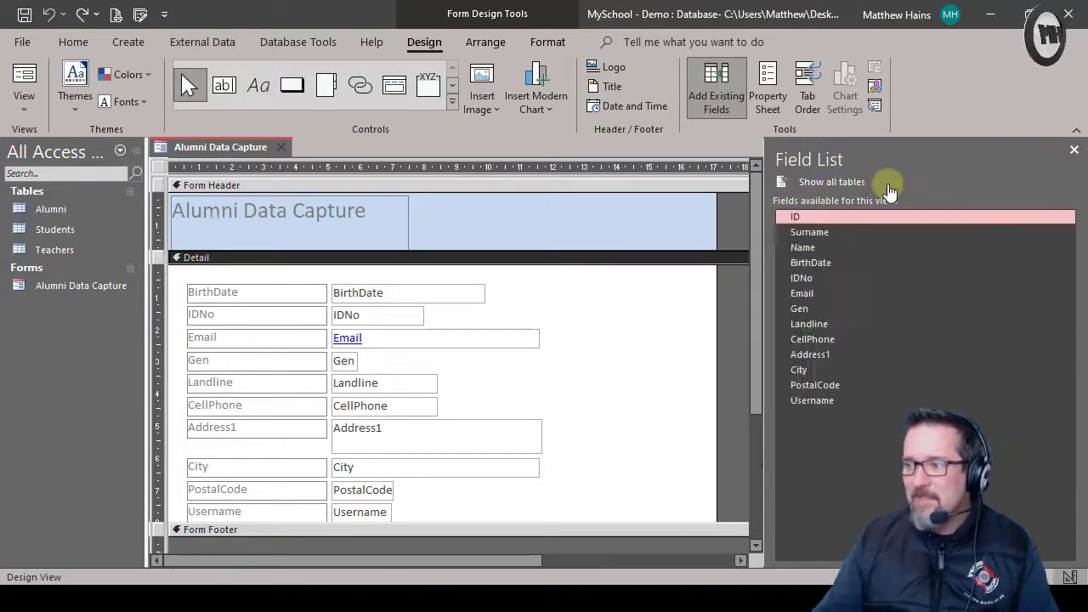
click(830, 187)
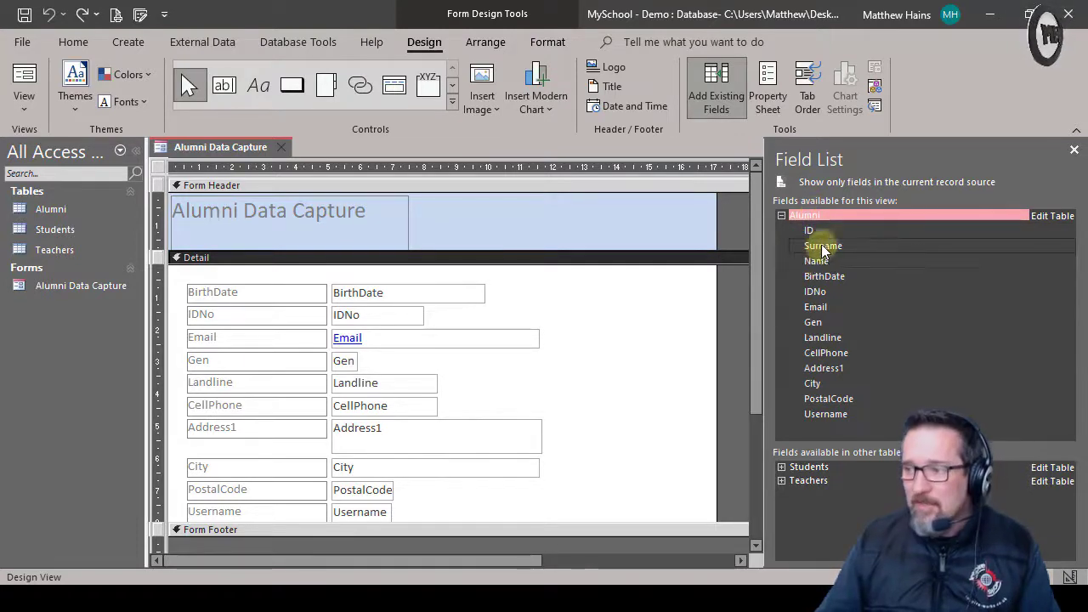
Add the Name and Surname fields from the Alumni table beside BirthDate and IDNo, aligned one below the other
drag(816, 261, 584, 287)
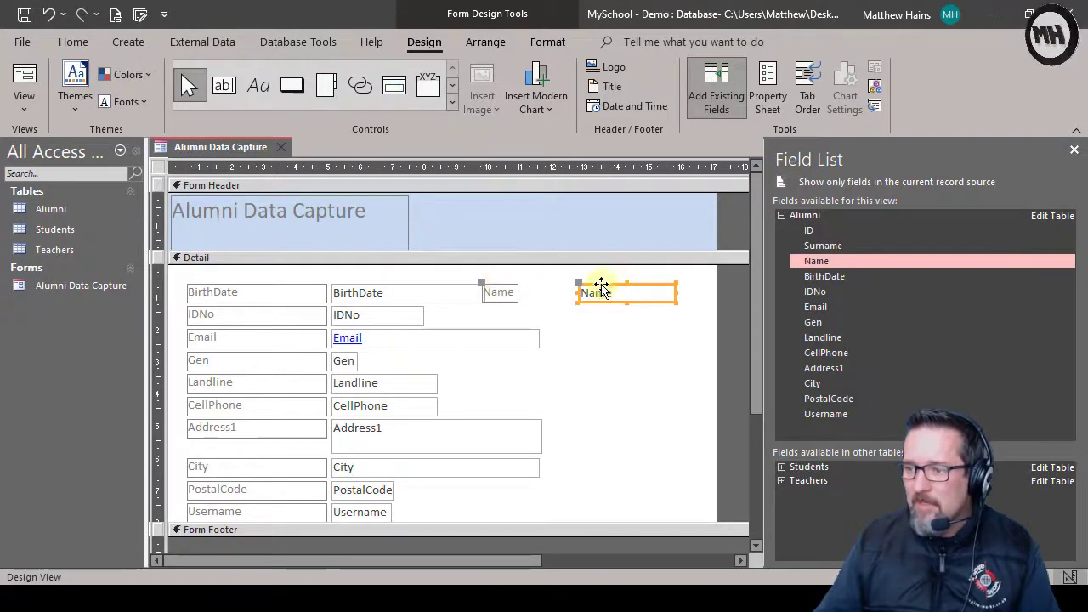
drag(598, 287, 630, 283)
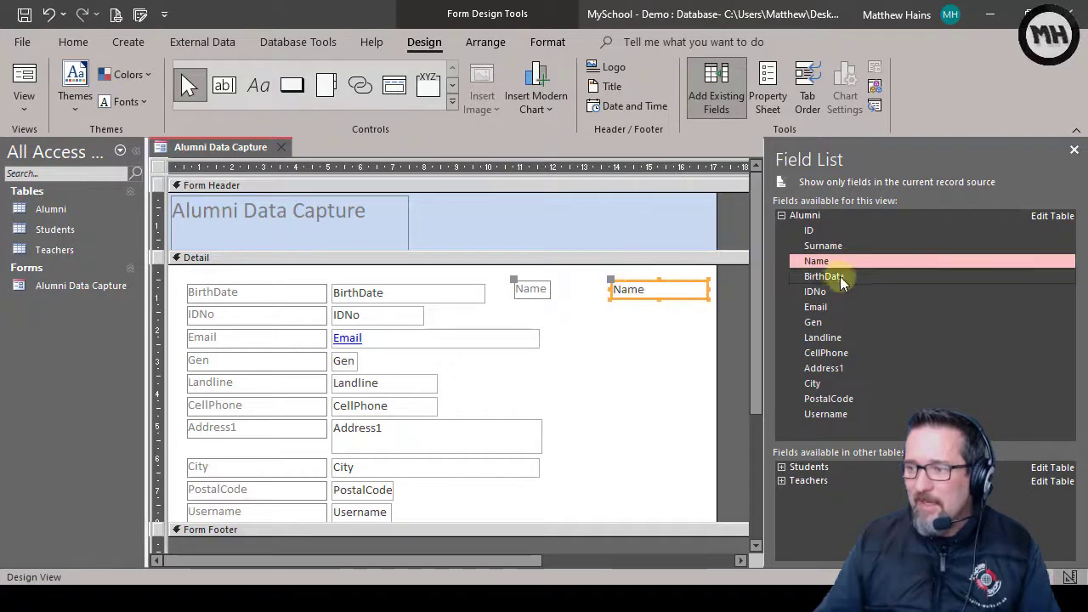
drag(837, 246, 615, 315)
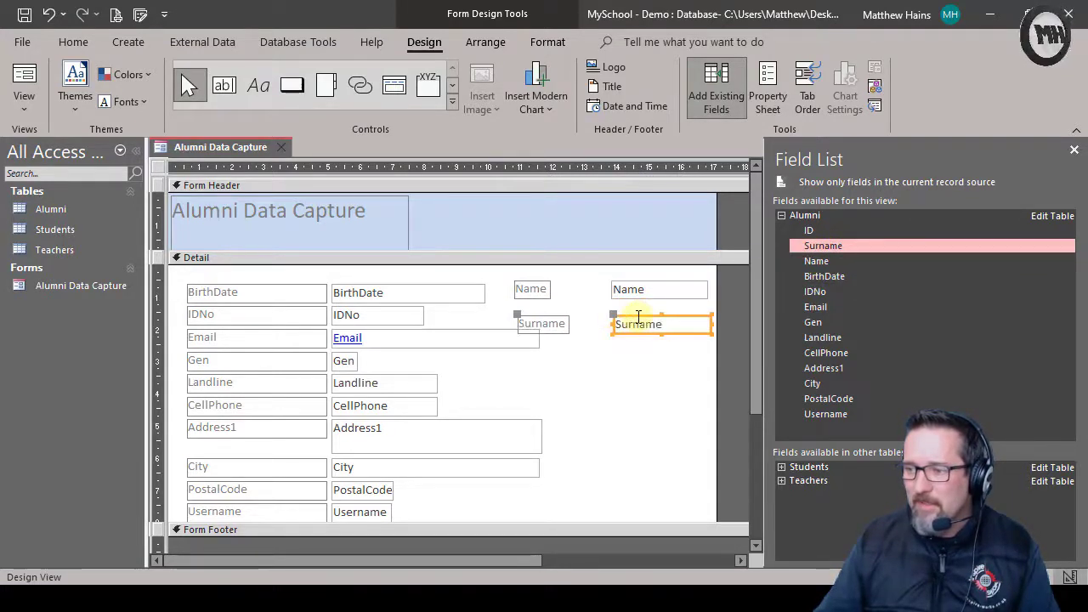
click(634, 319)
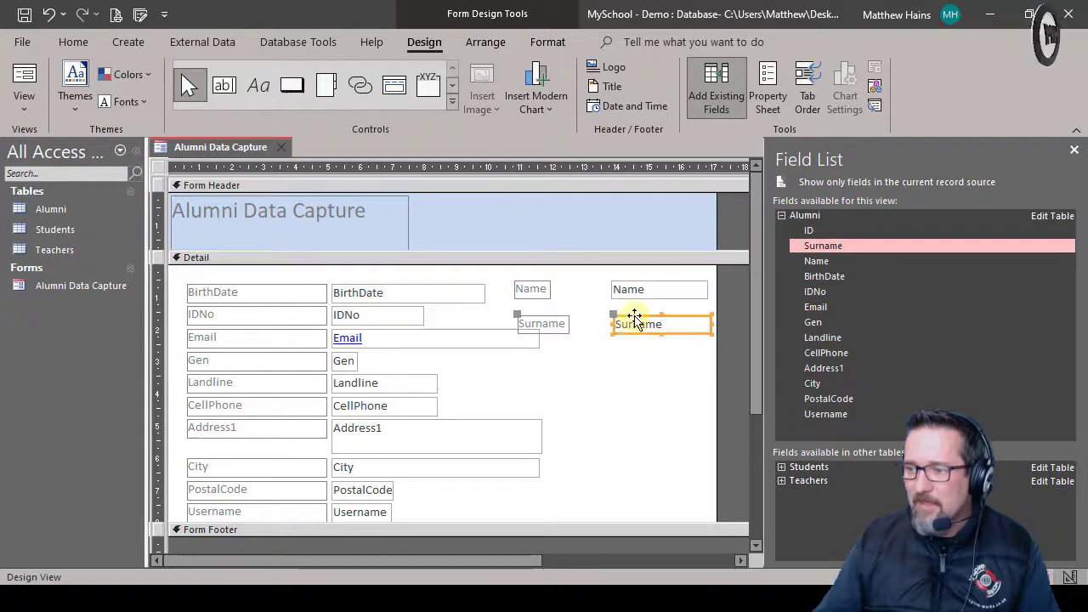
drag(635, 319, 632, 311)
click(668, 372)
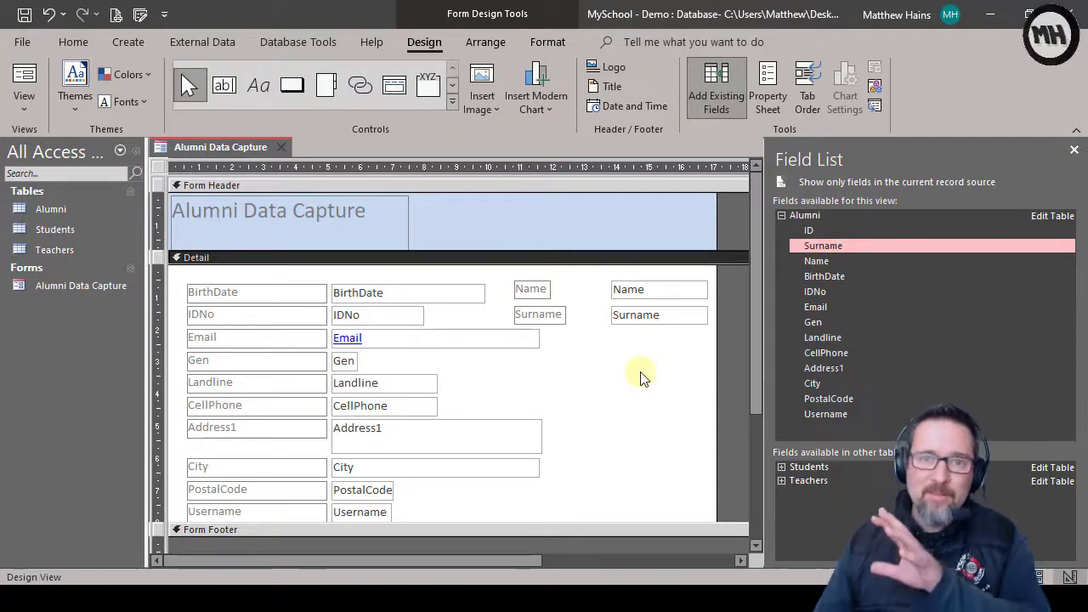
Close the field list and display the Alumni Data Capture form in Form View
click(1075, 152)
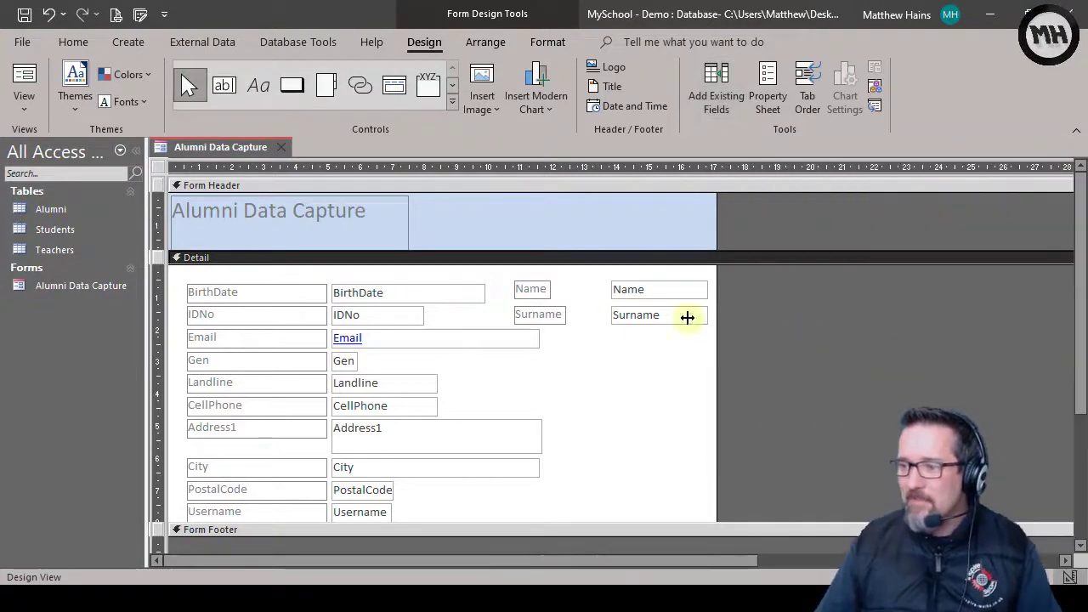
click(23, 78)
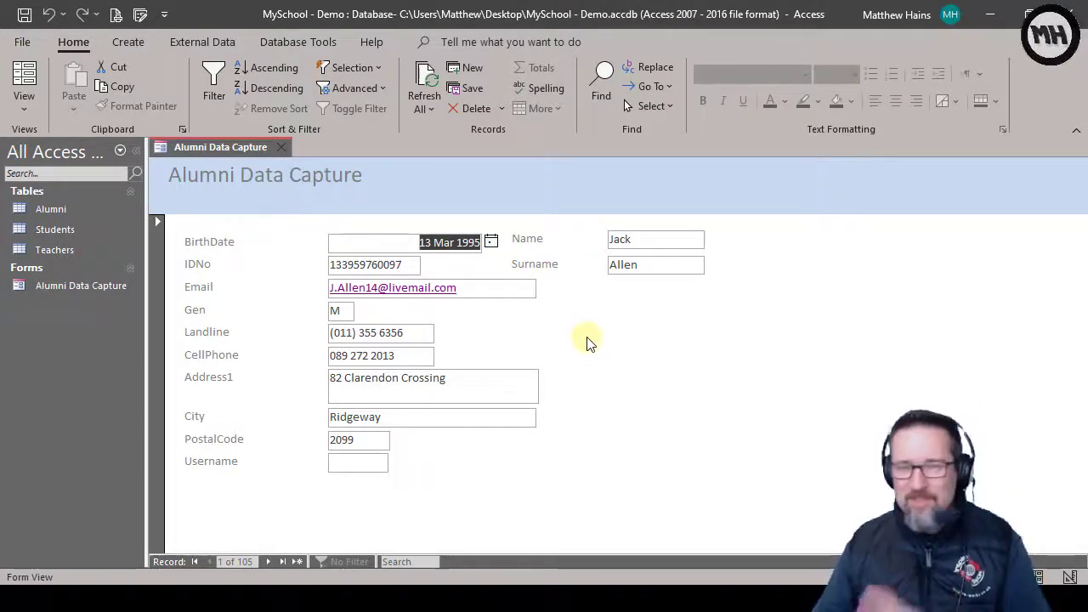
Browse forward through the alumni records in the form to record 8
click(266, 561)
click(267, 562)
click(267, 561)
click(266, 561)
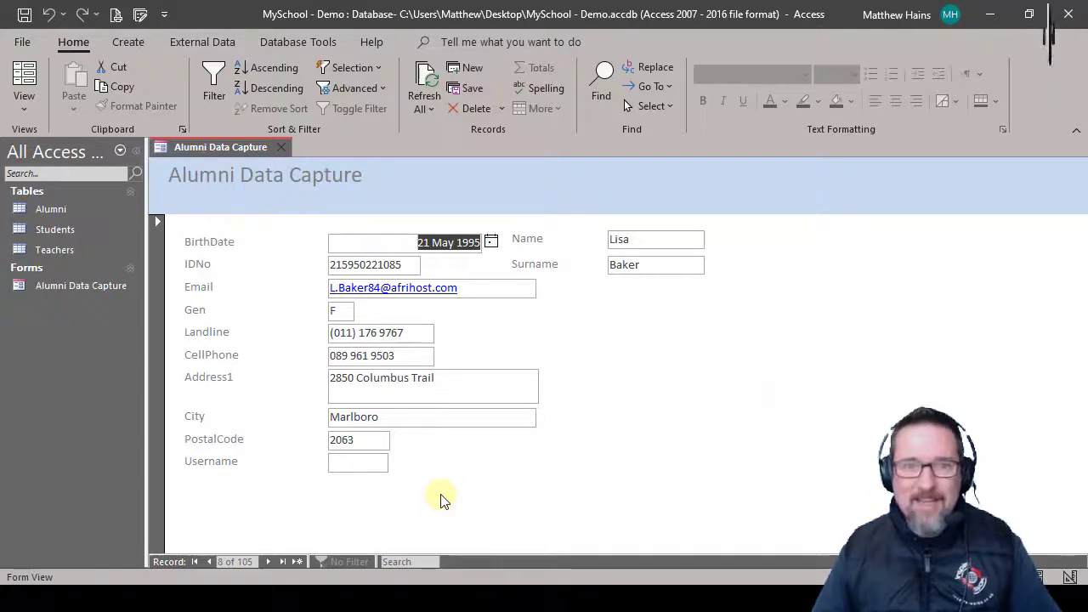
Check the form's tab order by moving the focus forward from BirthDate to PostalCode, then back and forth between Landline and the fields below
key(Tab)
key(Tab)
key(Tab)
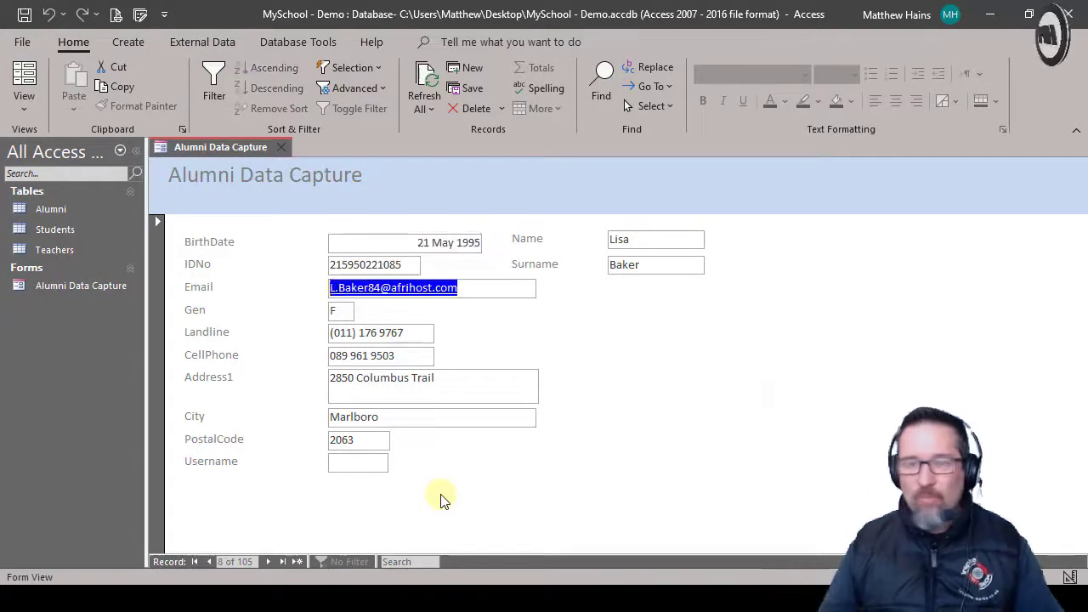
key(Tab)
key(Tab)
key(Tab)
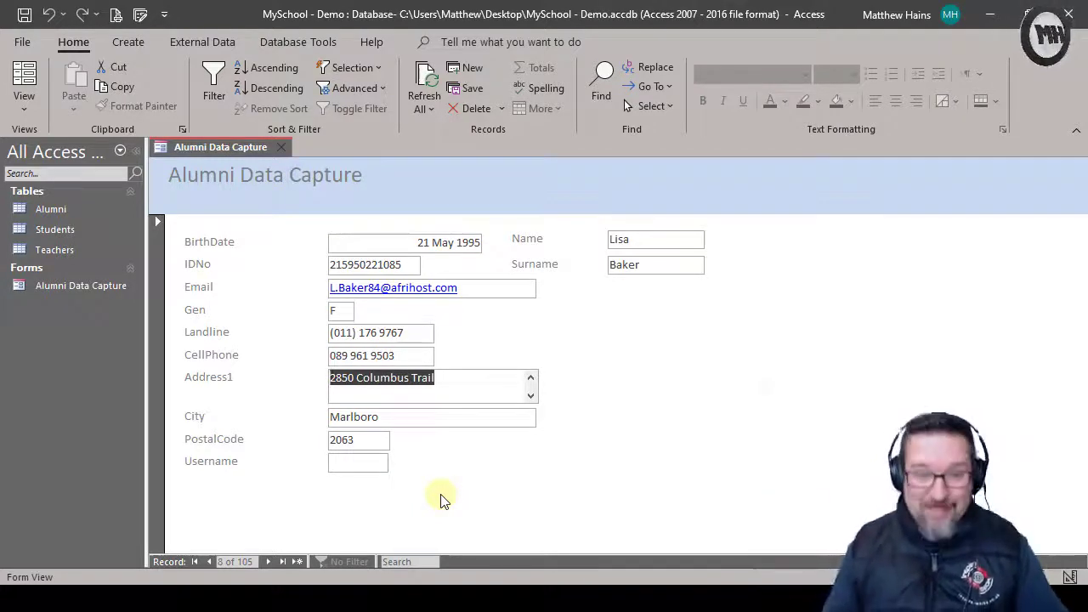
key(Tab)
key(Tab)
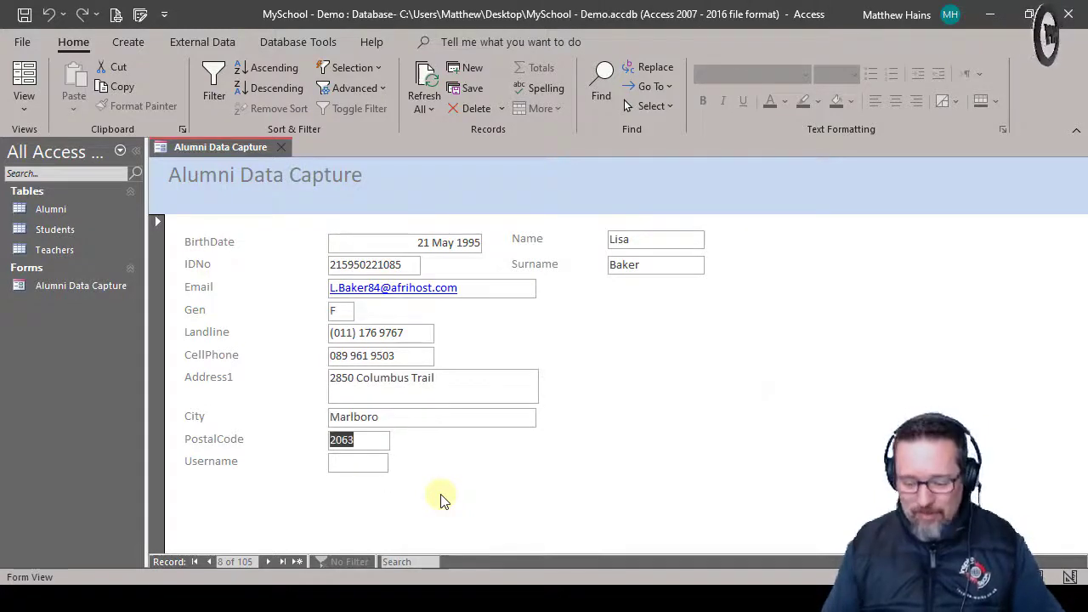
key(shift+Tab)
key(shift+Tab)
key(shift+Tab)
key(shift+Tab)
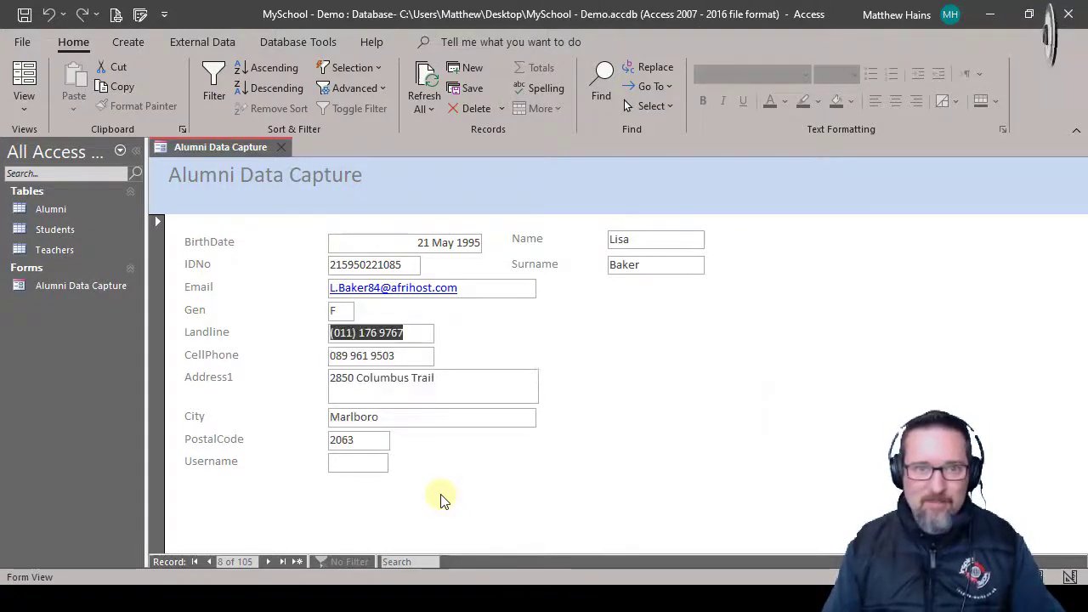
key(Tab)
key(Tab)
key(Tab)
key(shift+Tab)
key(shift+Tab)
key(shift+Tab)
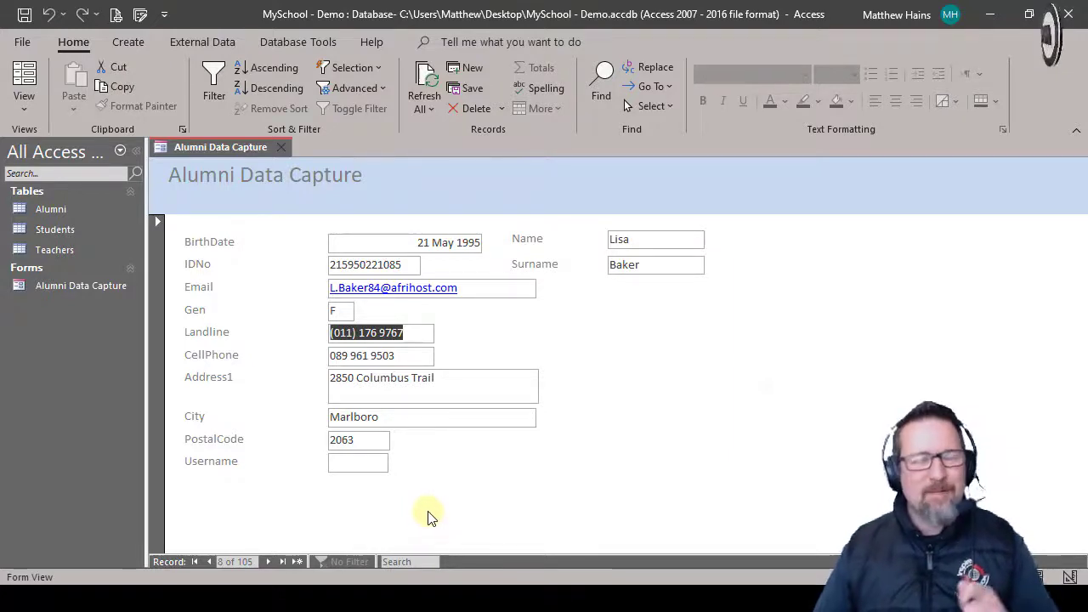
Open the Detail section's tab order in Design View and move Name to the first position, above BirthDate
click(23, 100)
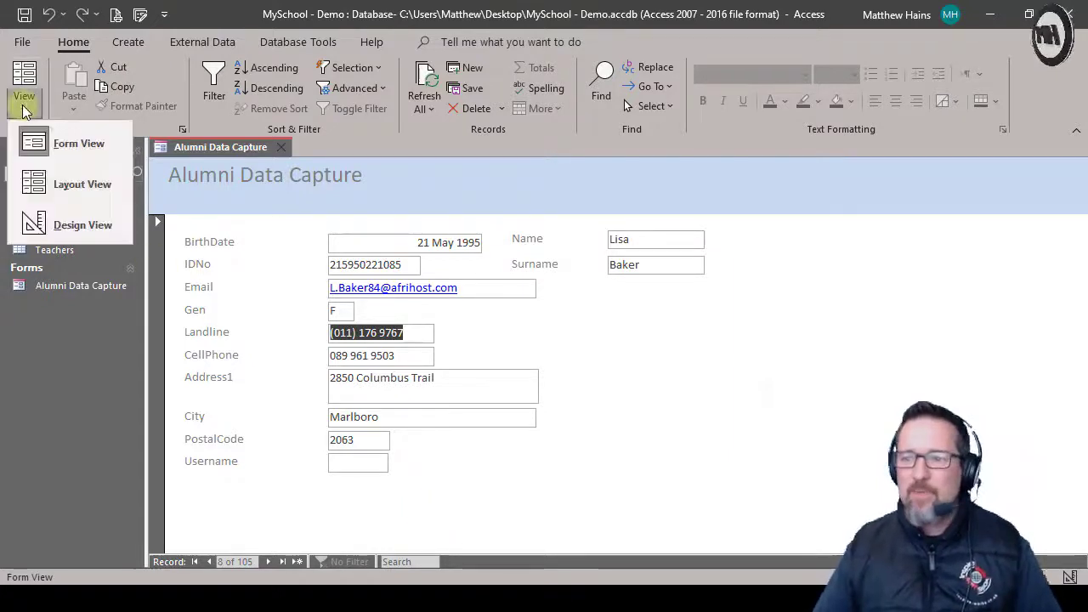
click(76, 225)
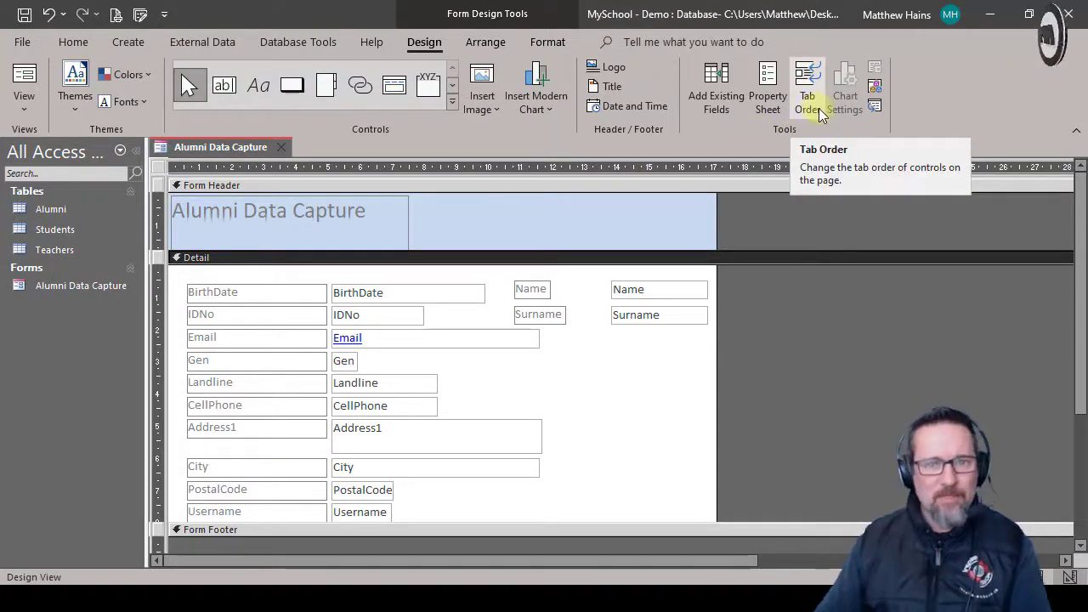
click(816, 82)
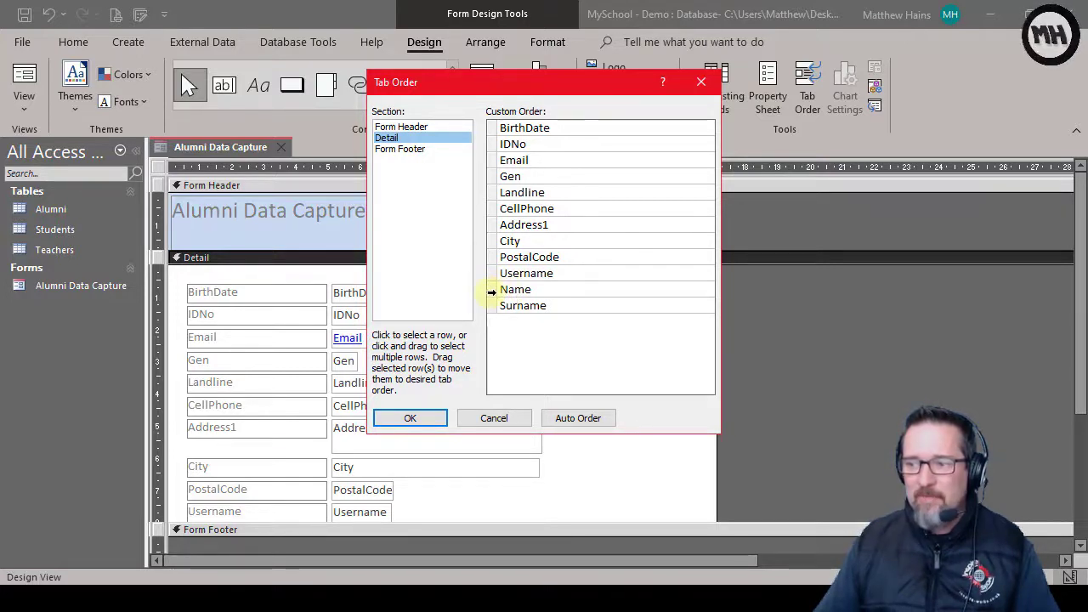
click(490, 291)
mouse_move(489, 289)
mouse_down()
mouse_move(496, 253)
mouse_move(479, 274)
mouse_move(505, 291)
mouse_up()
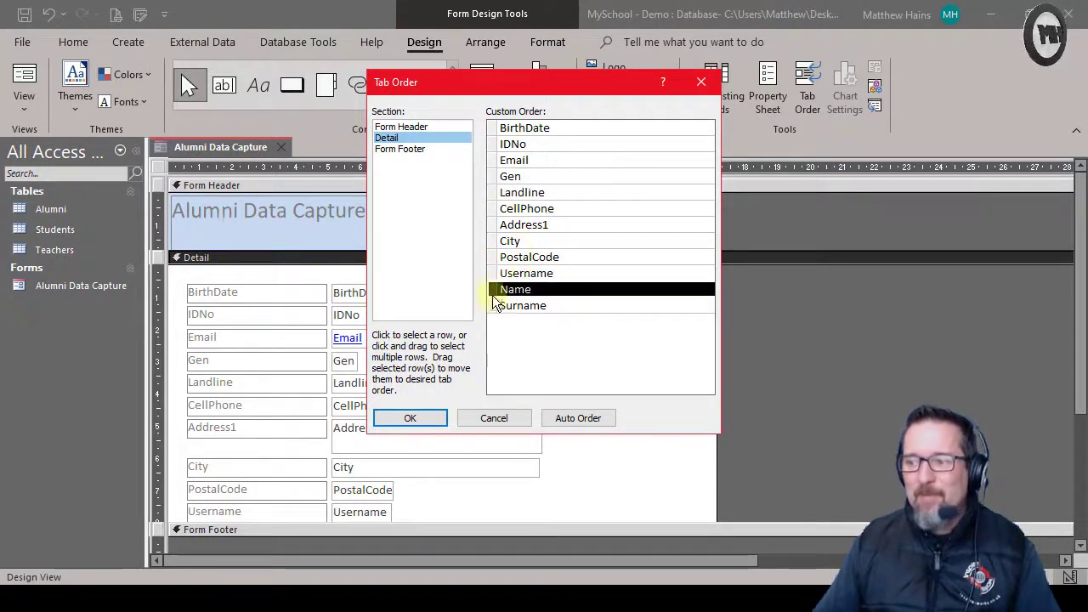
drag(493, 286, 491, 136)
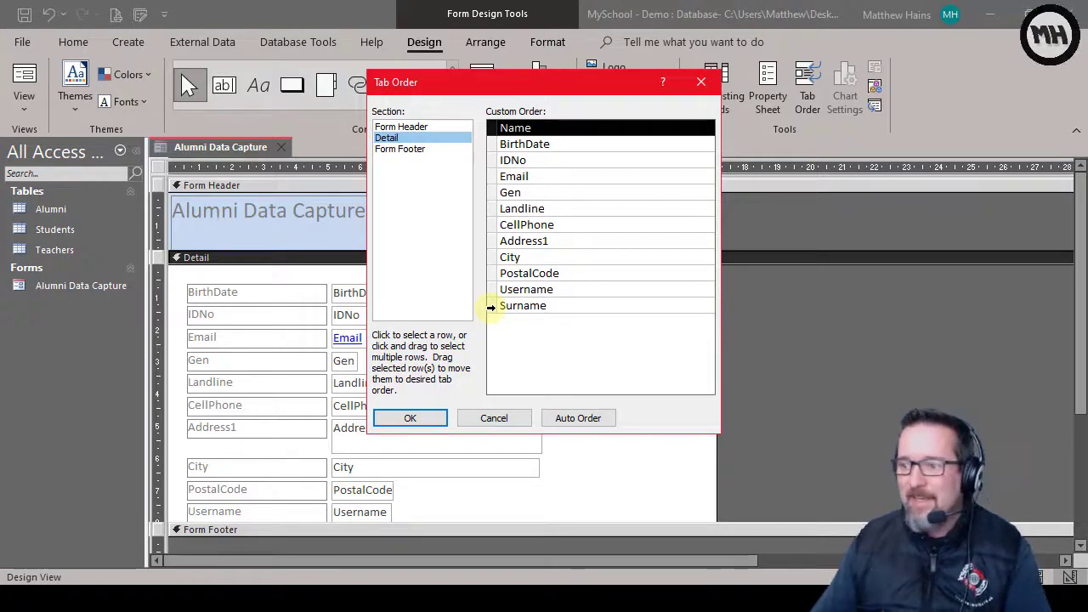
Move Surname to the second position in the tab order, directly after Name, and apply the new order
click(490, 306)
drag(494, 303, 490, 145)
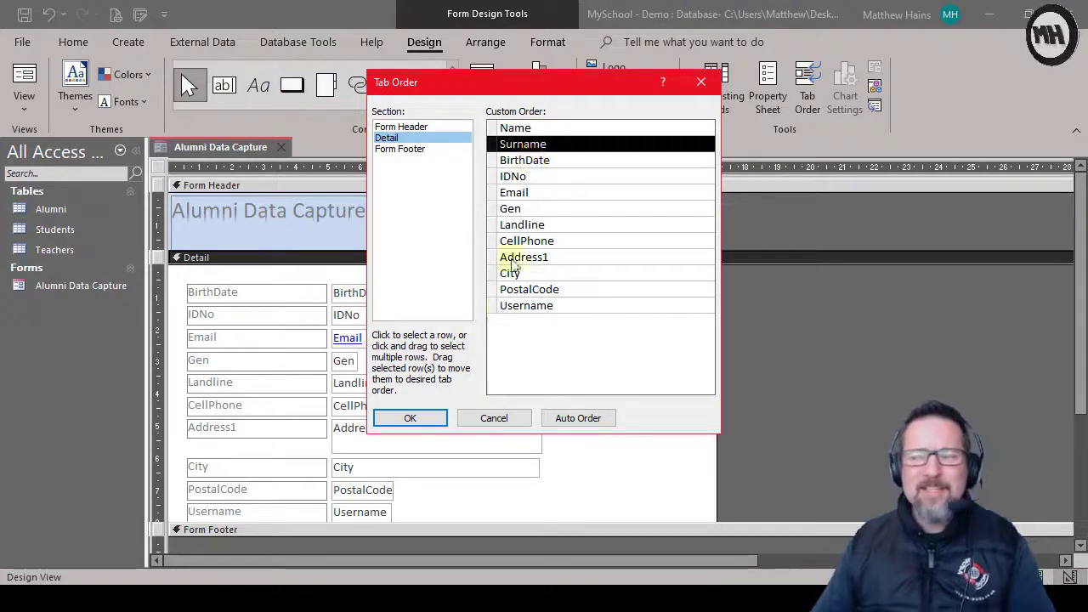
click(415, 417)
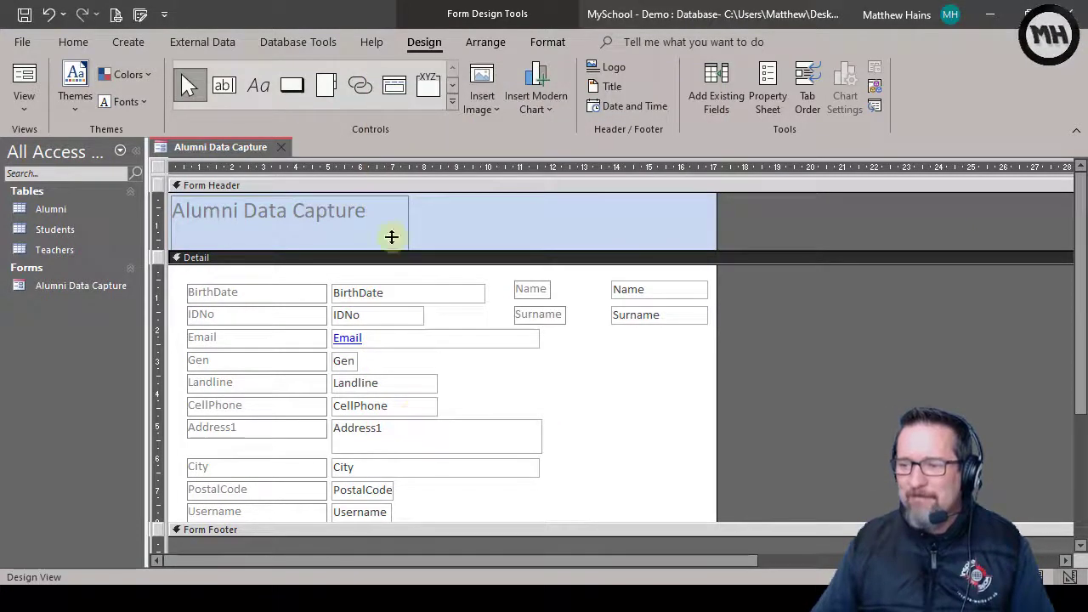
Display the form in Form View and test the new tab order by moving the focus from Name through Surname and onward to City
click(24, 76)
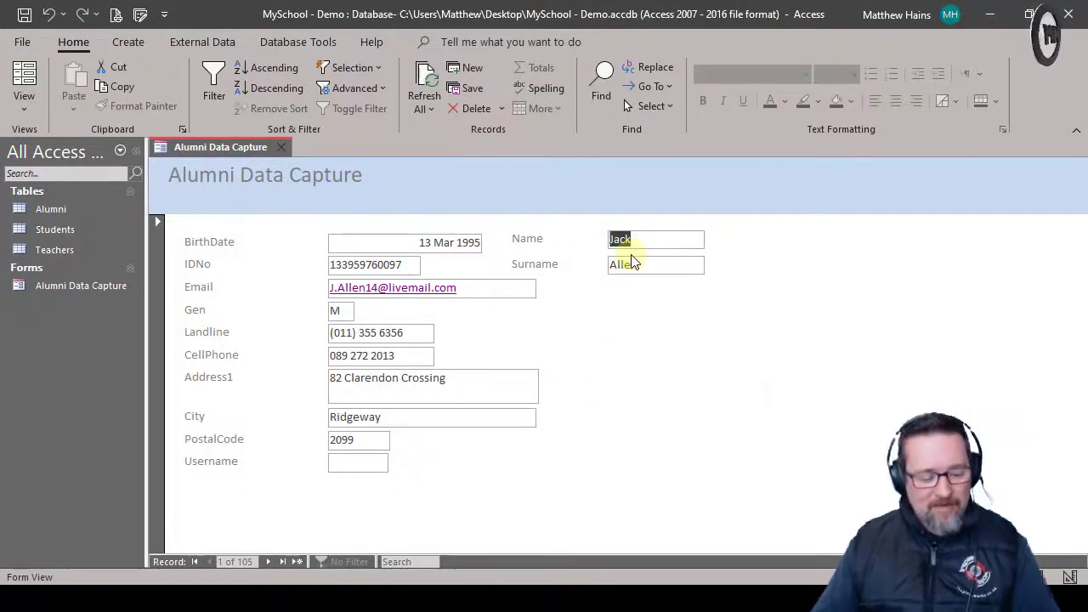
key(Tab)
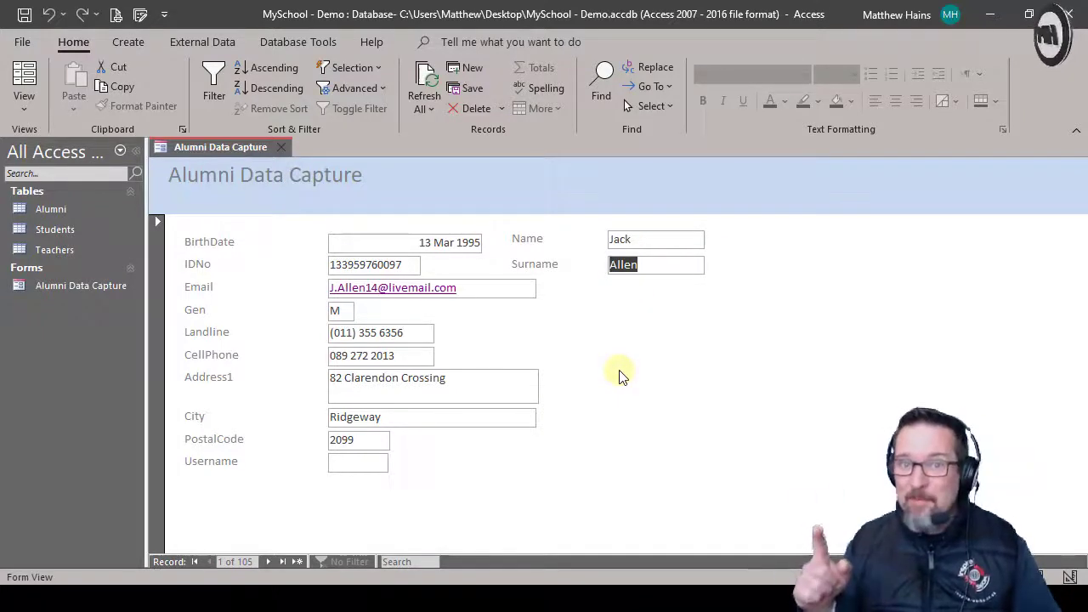
key(Tab)
key(Tab)
key(Tab)
key(Tab)
key(Tab)
key(Tab)
key(Tab)
key(Tab)
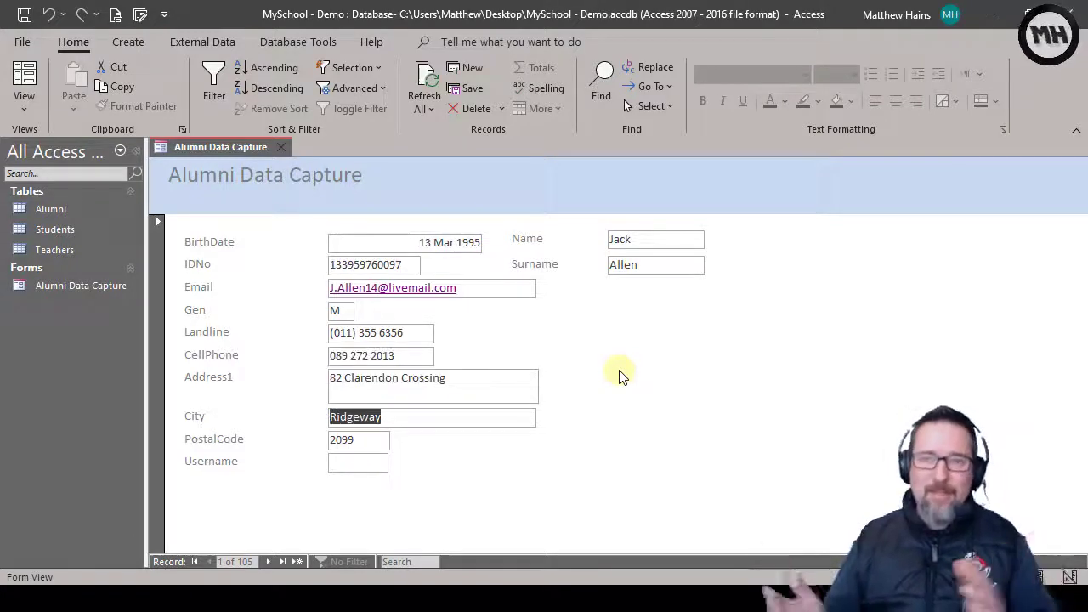